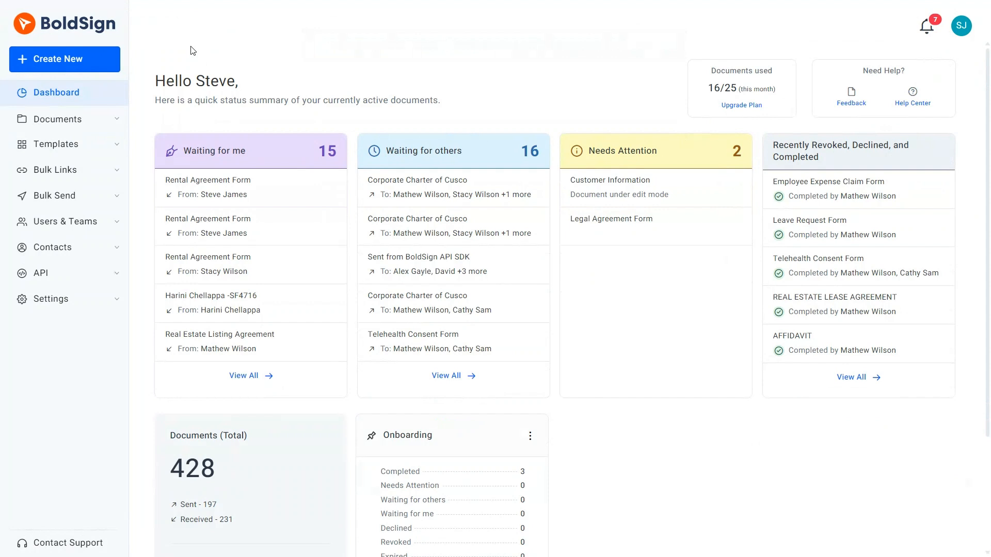
# Step: Create a new signing document from the Customer Information Form PDF (2 pages)
pyautogui.click(95, 55)
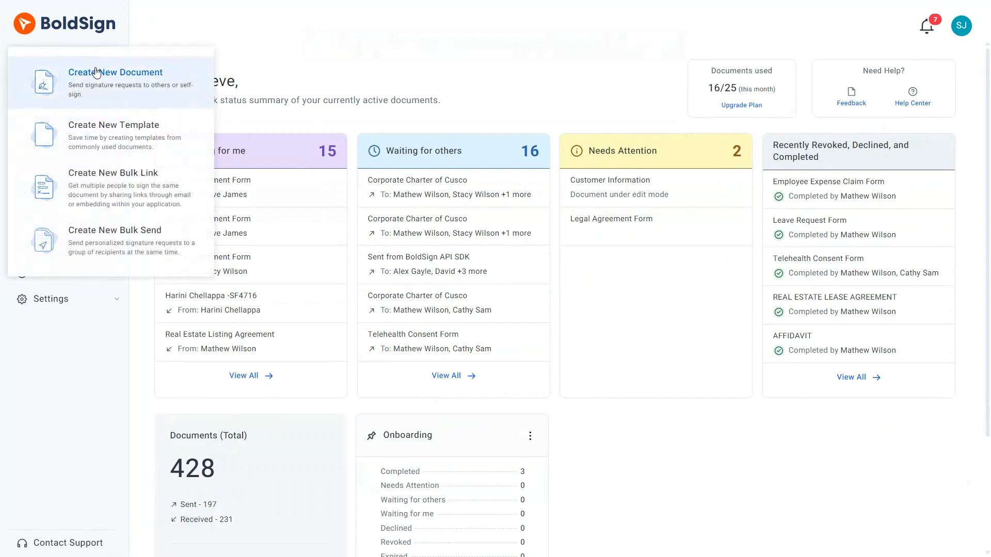
pyautogui.click(97, 71)
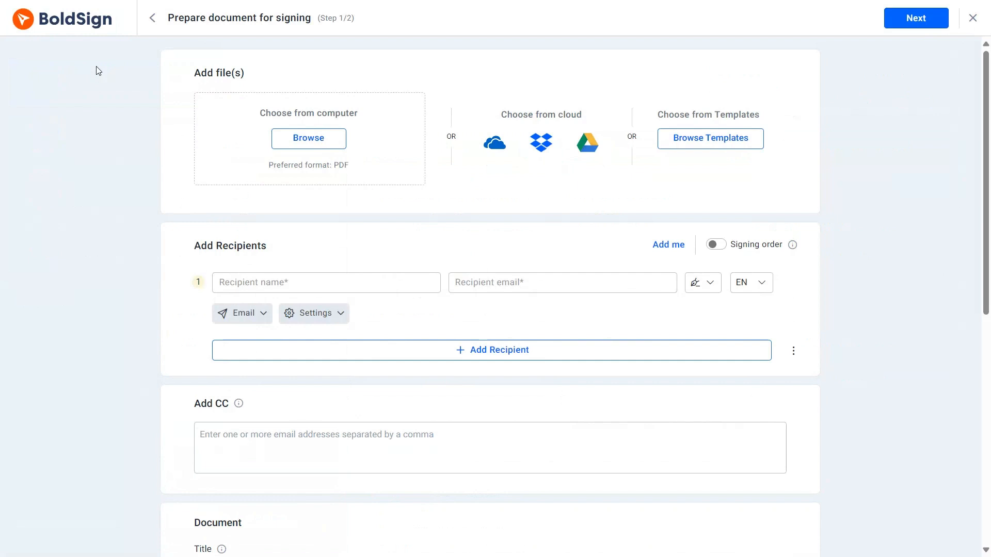
pyautogui.click(288, 138)
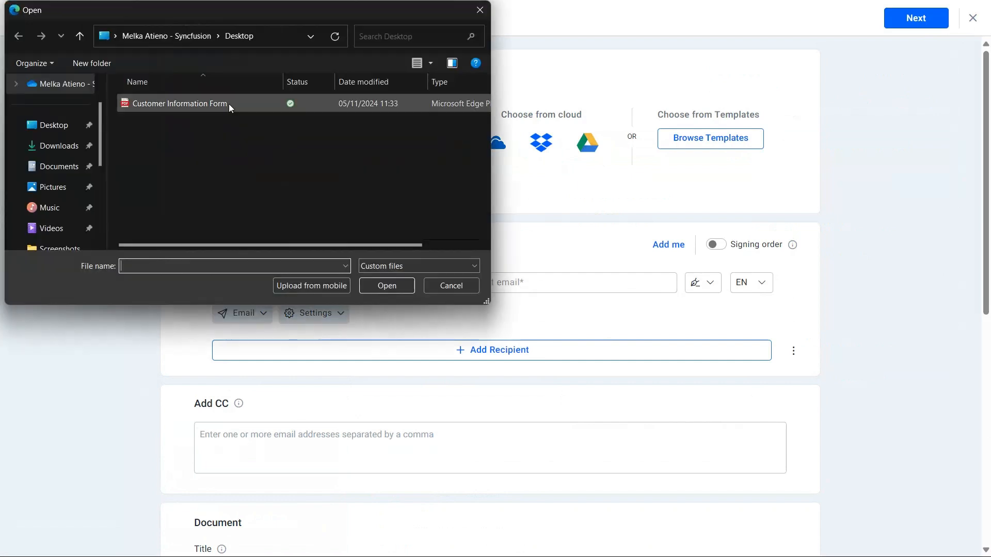
pyautogui.click(228, 104)
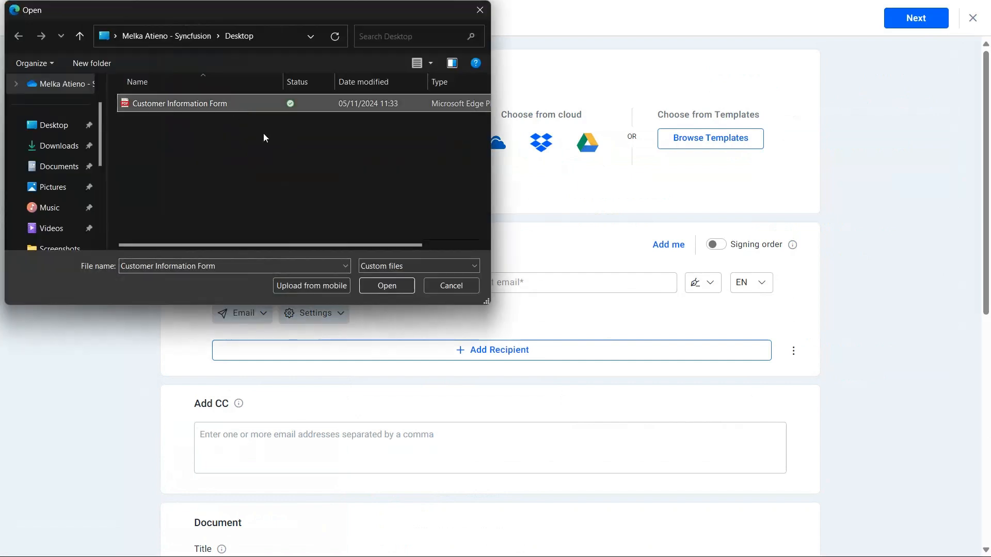
pyautogui.click(409, 289)
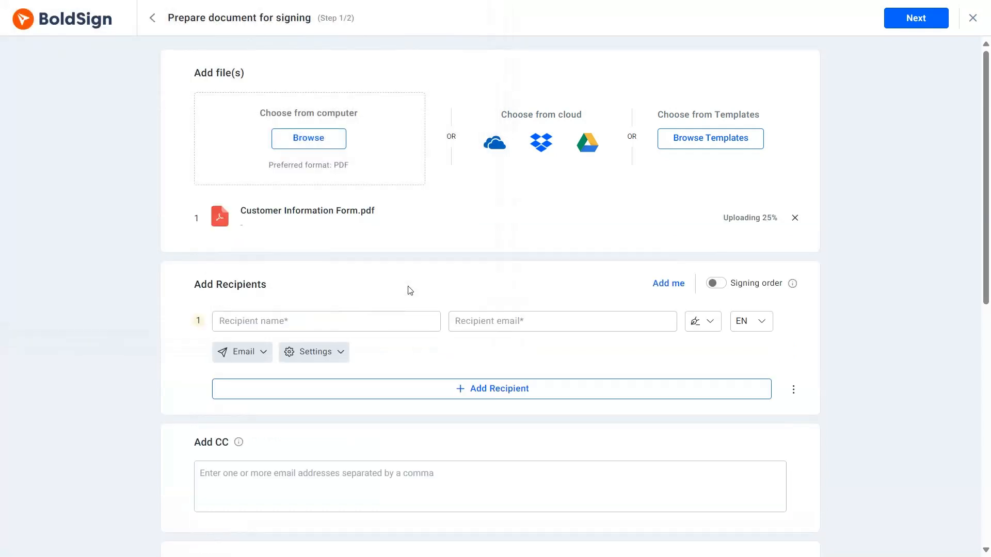
pyautogui.click(355, 324)
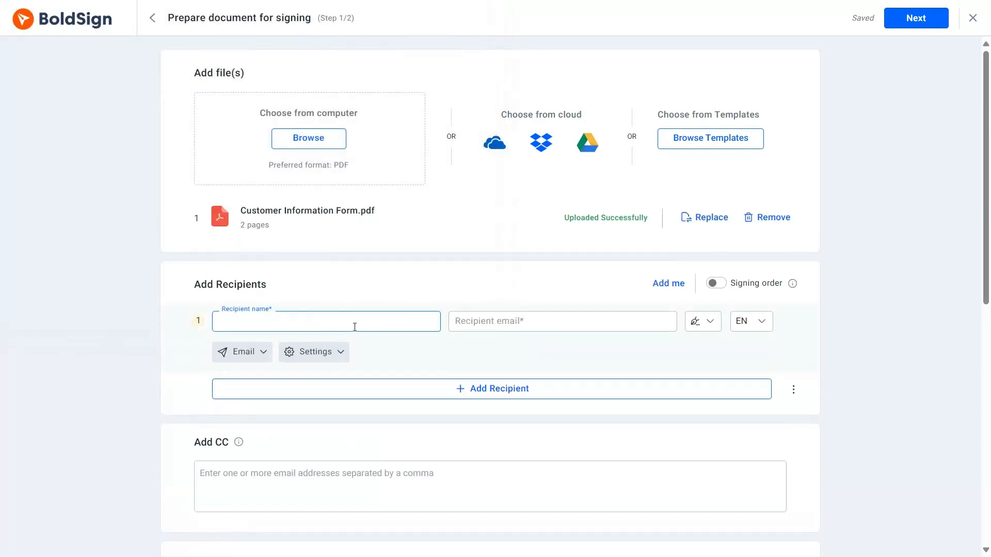
# Step: Add the saved contact as recipient, autofilling their e-mail, and continue to field configuration
pyautogui.click(343, 351)
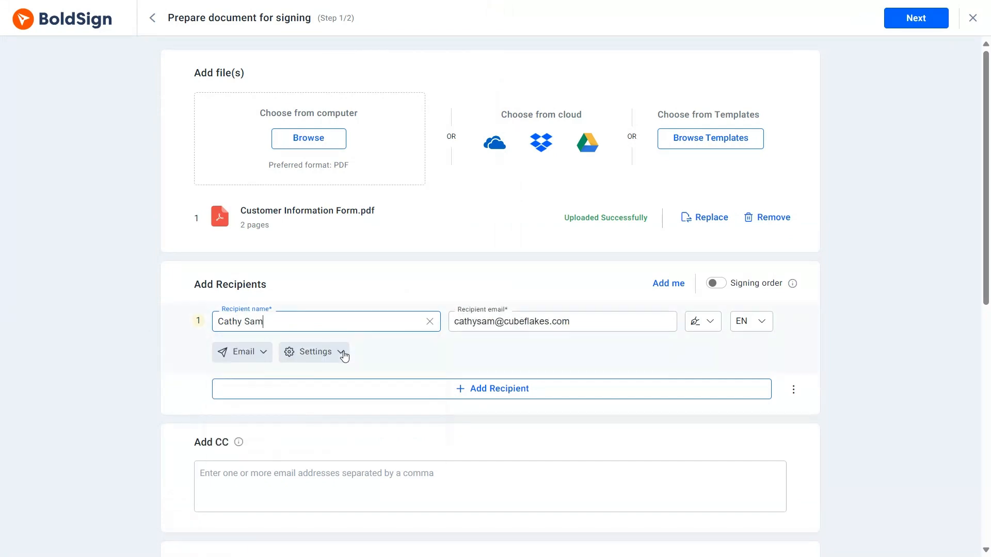
pyautogui.scroll(-5, 361, 429)
pyautogui.scroll(5, 378, 439)
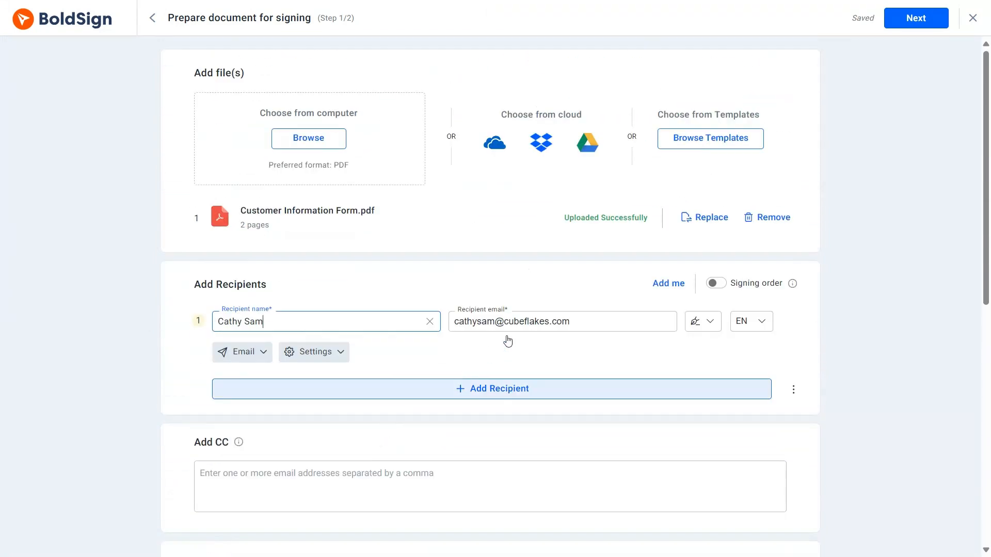
pyautogui.click(921, 22)
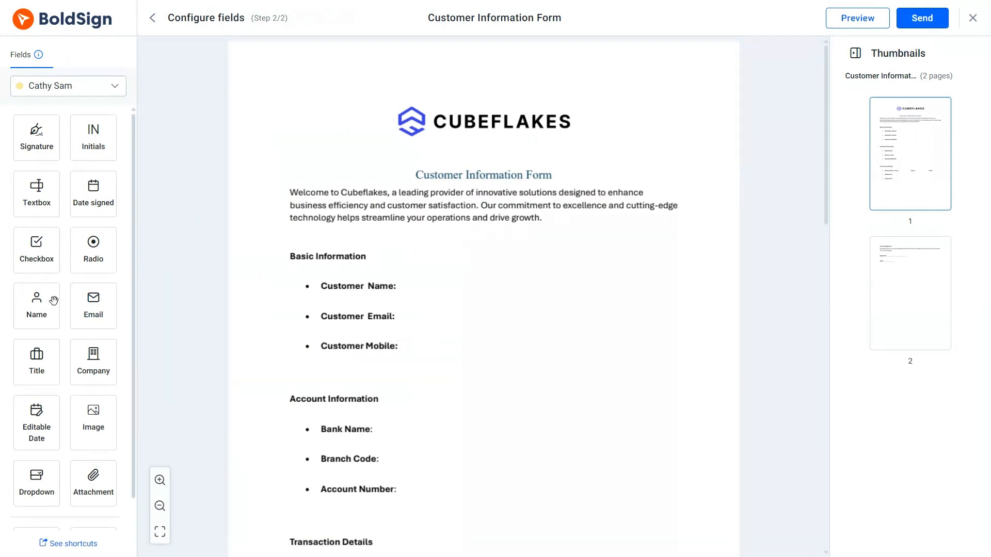
# Step: Drop a required Name field beside Customer Name, line it up, and zoom in
pyautogui.moveTo(51, 300); pyautogui.dragTo(421, 287)
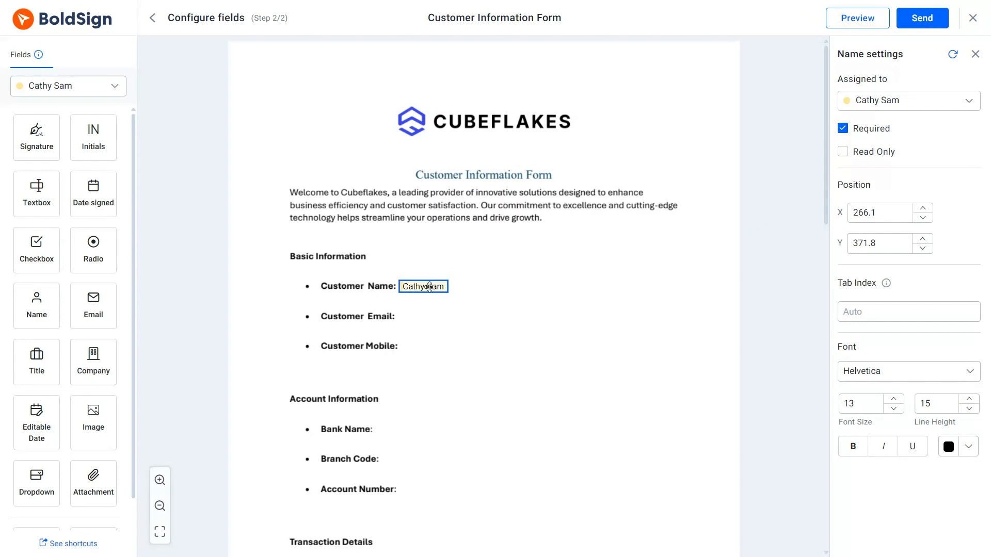
pyautogui.moveTo(430, 286); pyautogui.dragTo(431, 287)
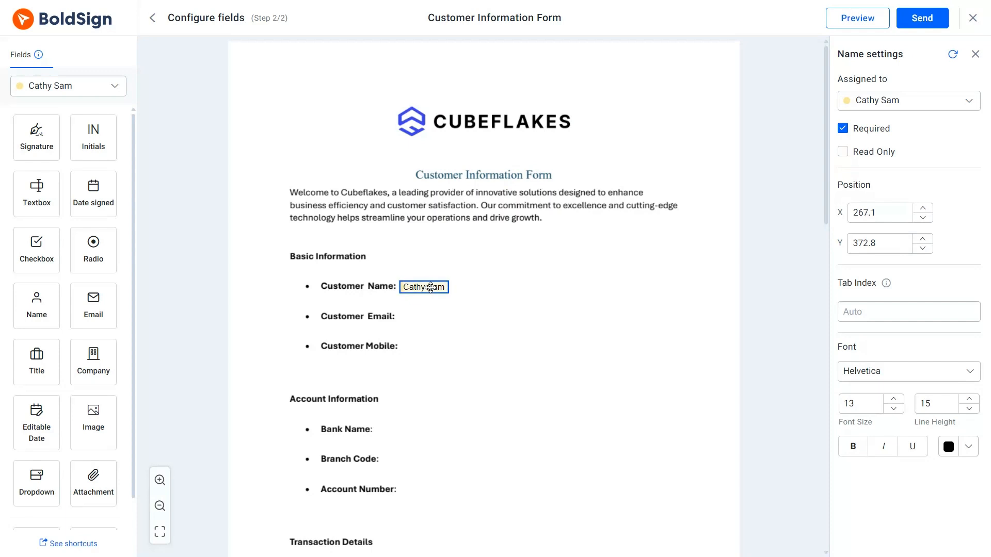
pyautogui.click(160, 480)
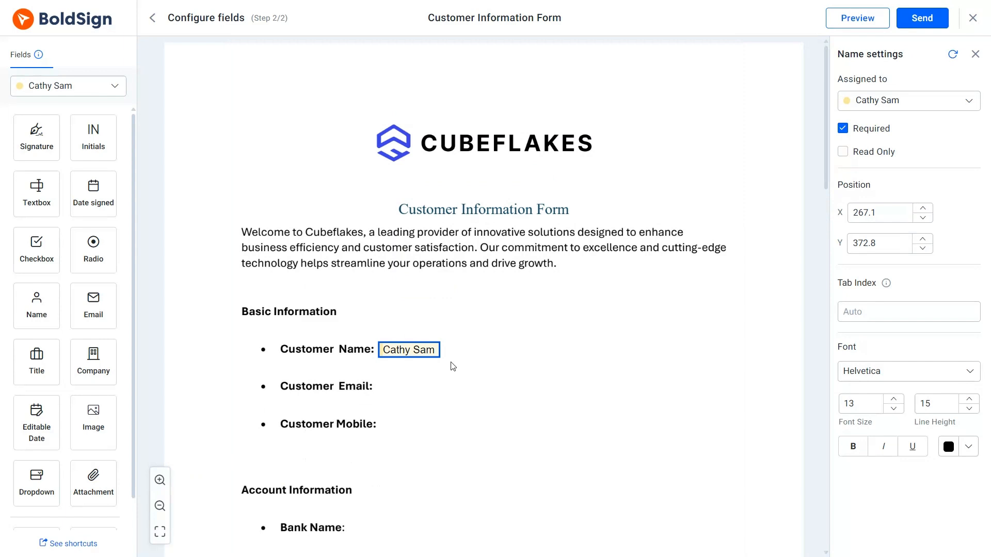
# Step: Nudge the name field to Y 371.9 and place an e-mail field beside Customer Email
pyautogui.press('Up')
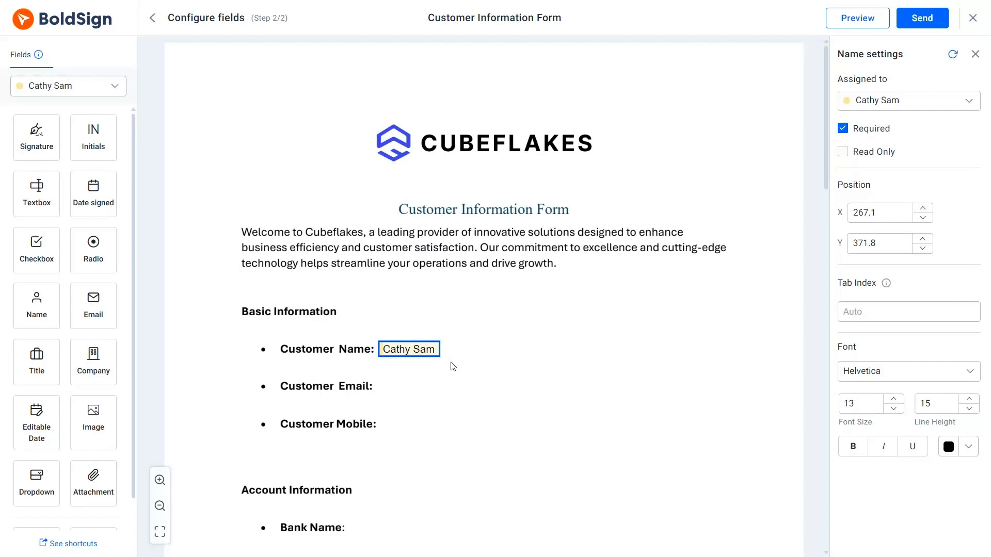
pyautogui.press('Left')
pyautogui.press('Left')
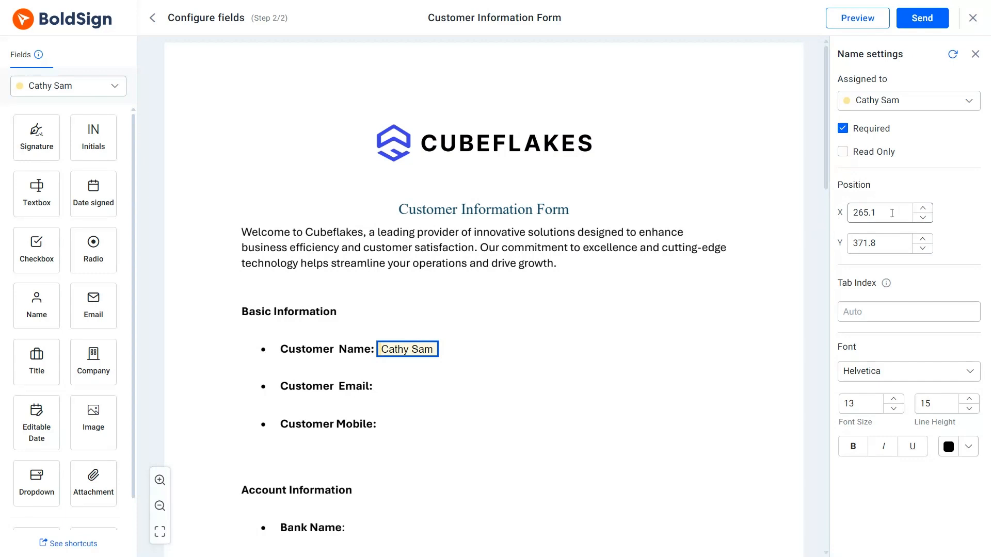
pyautogui.click(923, 209)
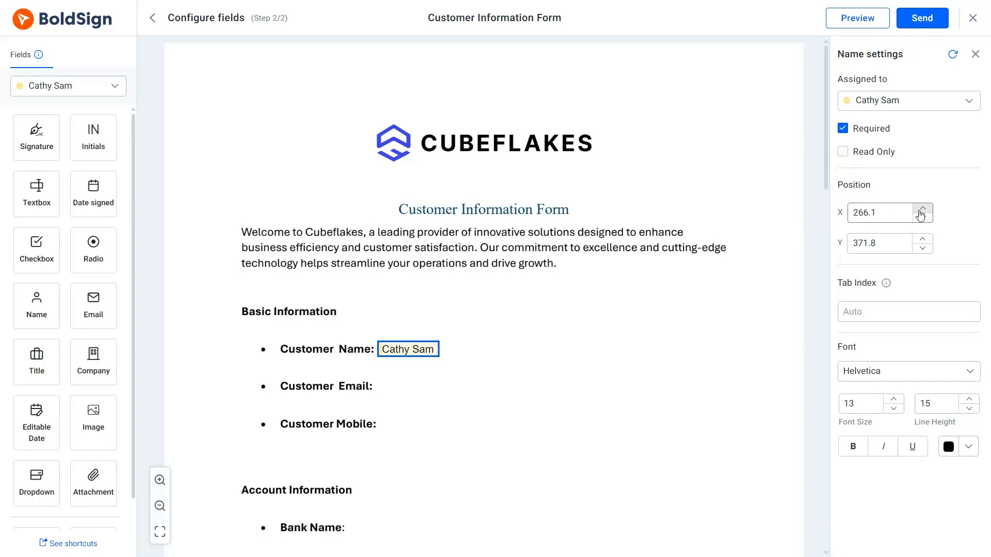
pyautogui.click(923, 248)
pyautogui.click(922, 248)
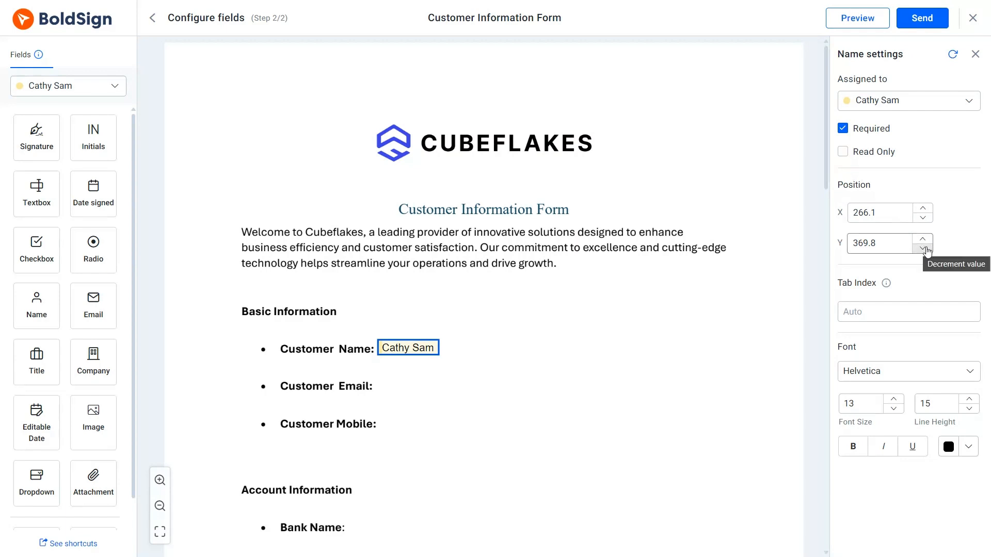
pyautogui.click(927, 250)
pyautogui.click(923, 241)
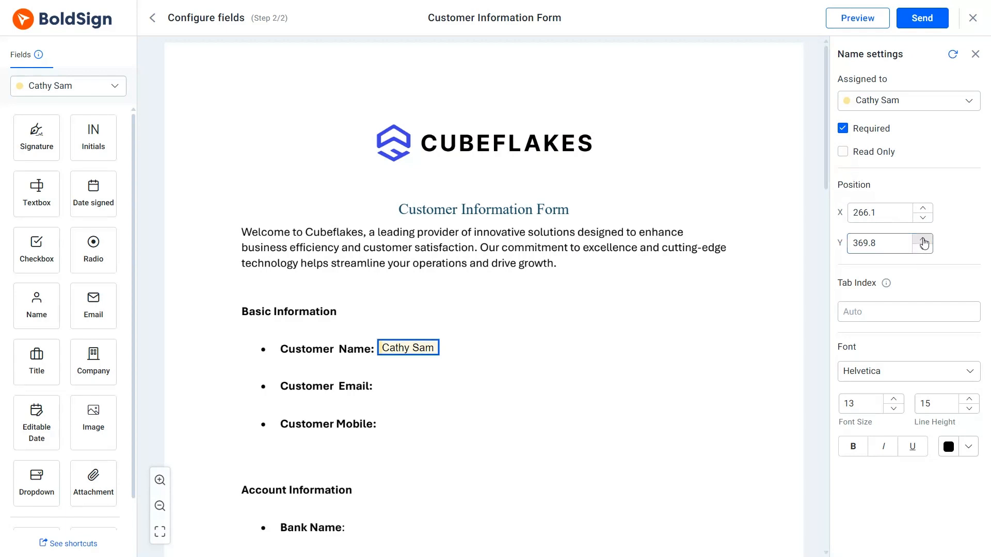
pyautogui.doubleClick(884, 245)
pyautogui.click(875, 244)
pyautogui.click(966, 246)
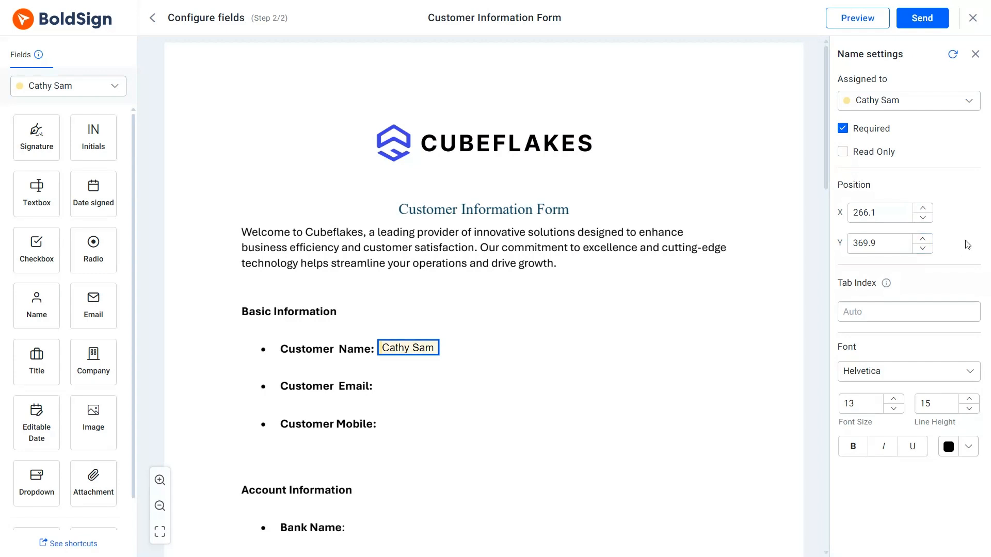
pyautogui.press('Down')
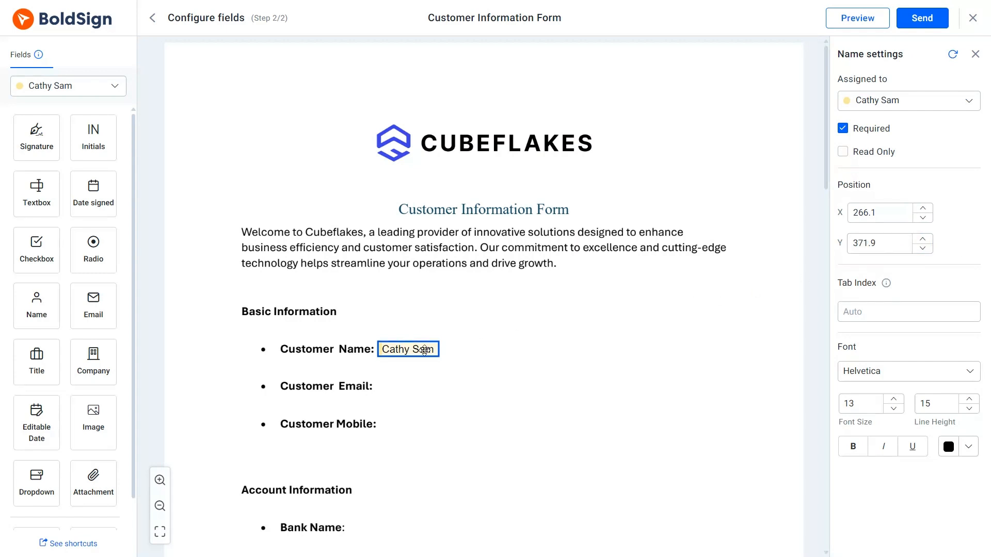
pyautogui.moveTo(94, 297); pyautogui.dragTo(445, 388)
pyautogui.click(493, 358)
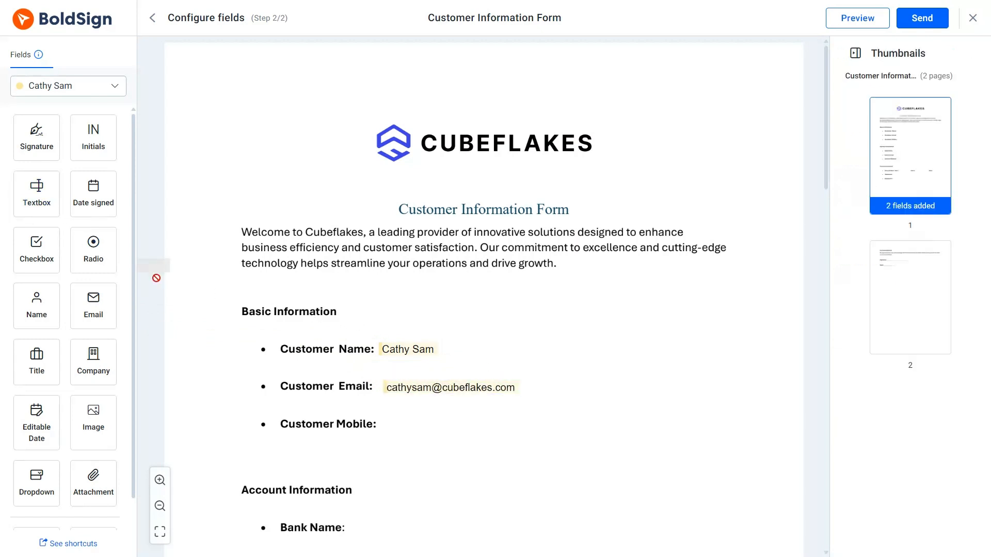
# Step: Place a text field beside Customer Mobile, then marquee-select all three customer fields
pyautogui.moveTo(156, 278); pyautogui.dragTo(421, 423)
pyautogui.click(478, 421)
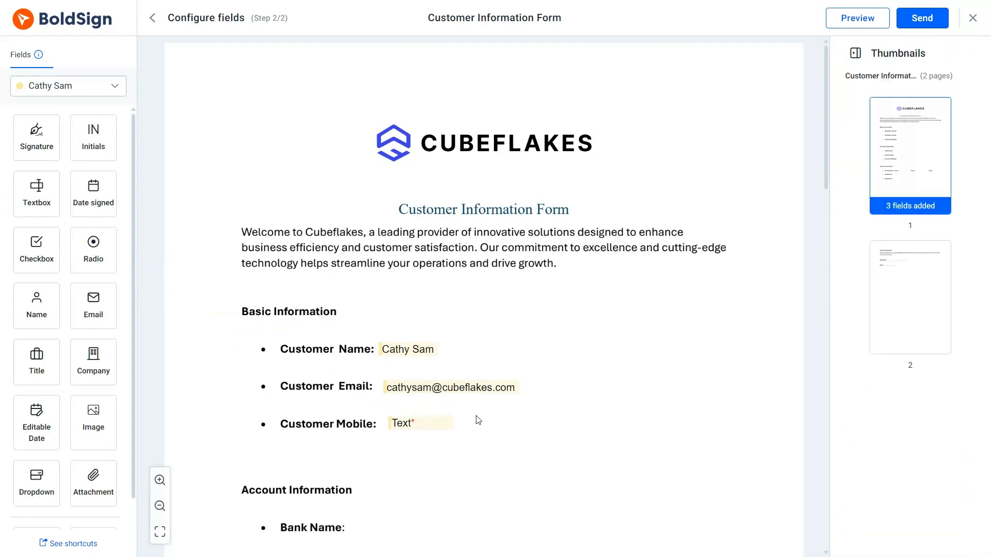
pyautogui.click(160, 480)
pyautogui.scroll(-2, 420, 412)
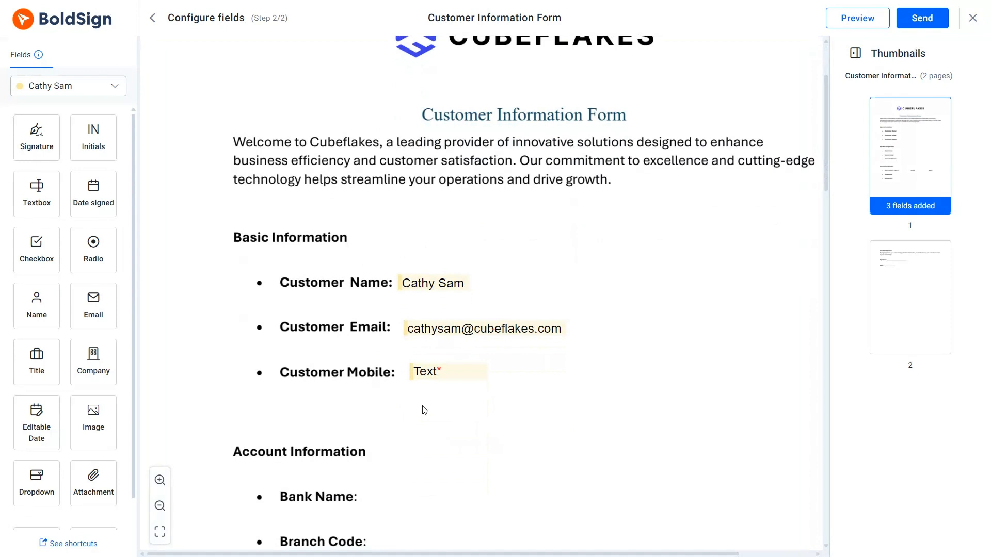
pyautogui.moveTo(398, 260); pyautogui.dragTo(713, 389)
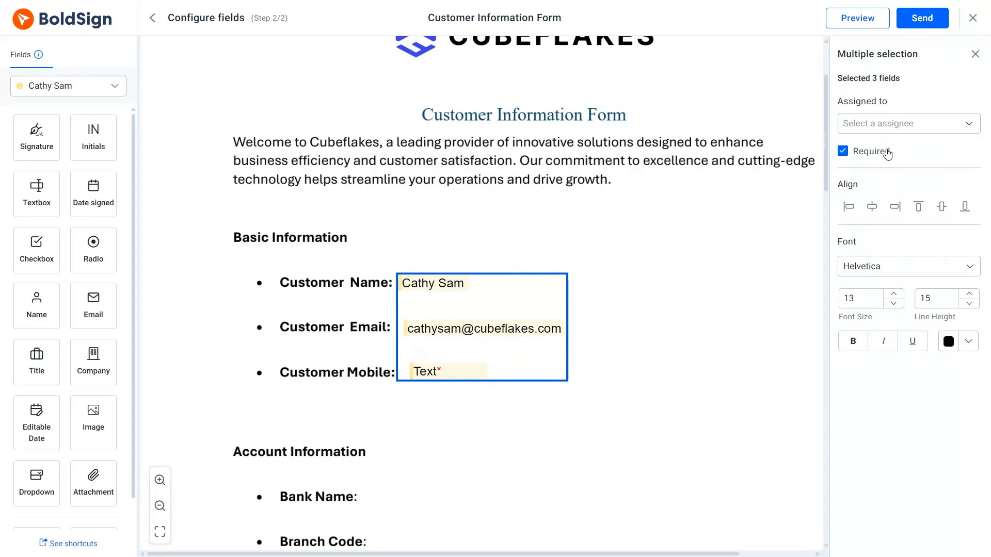
# Step: Assign the three fields to the recipient, left-align them, keeping Helvetica 13 black text
pyautogui.click(964, 124)
pyautogui.click(939, 144)
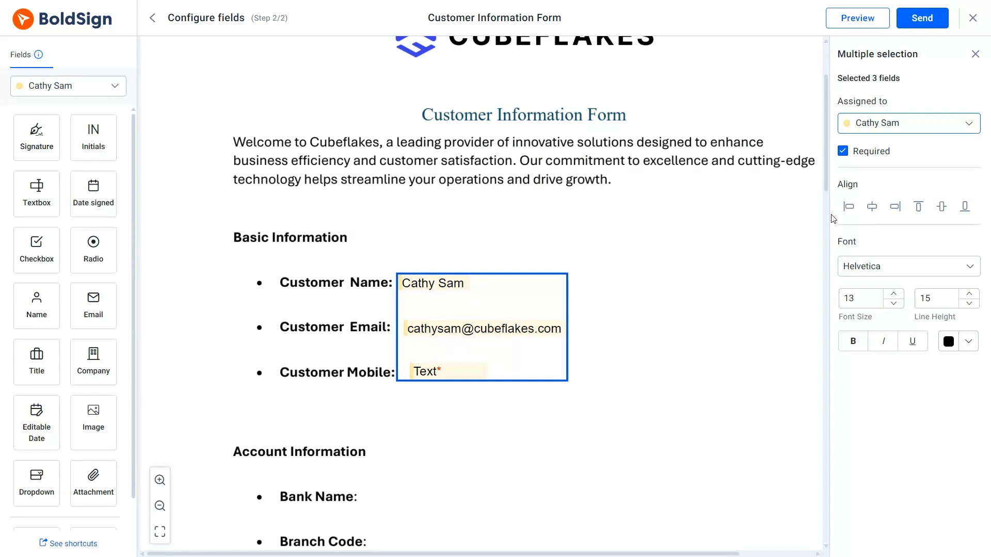
pyautogui.click(849, 207)
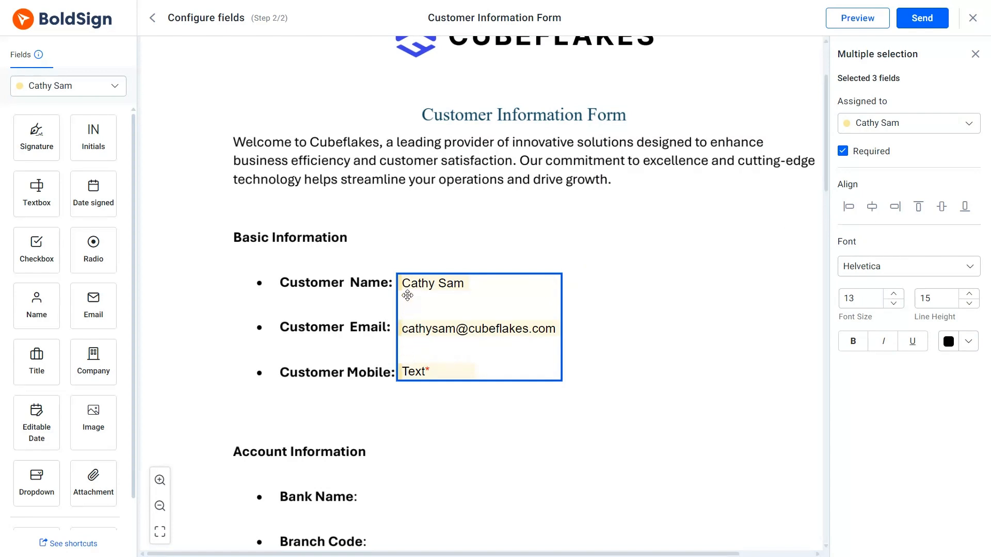
pyautogui.click(578, 305)
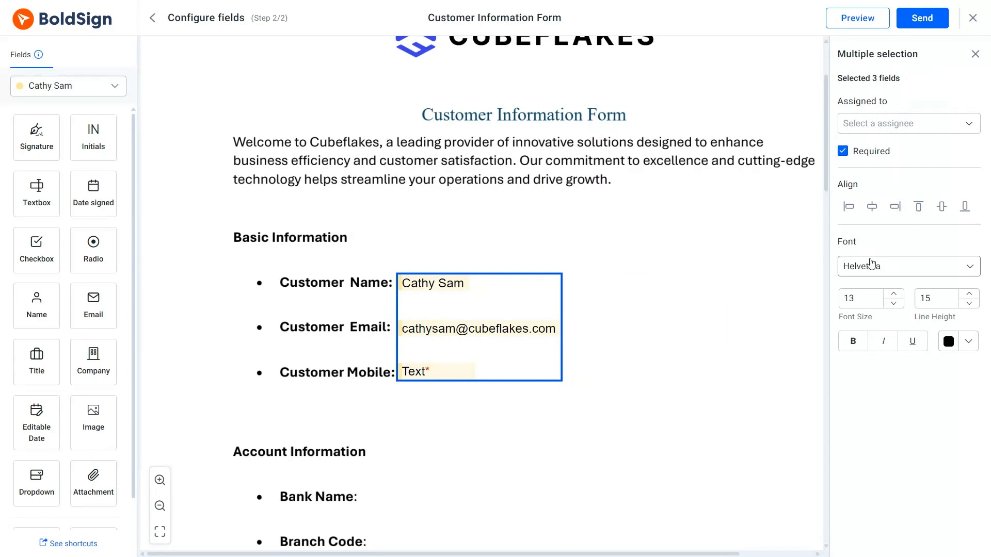
pyautogui.click(872, 267)
pyautogui.click(871, 267)
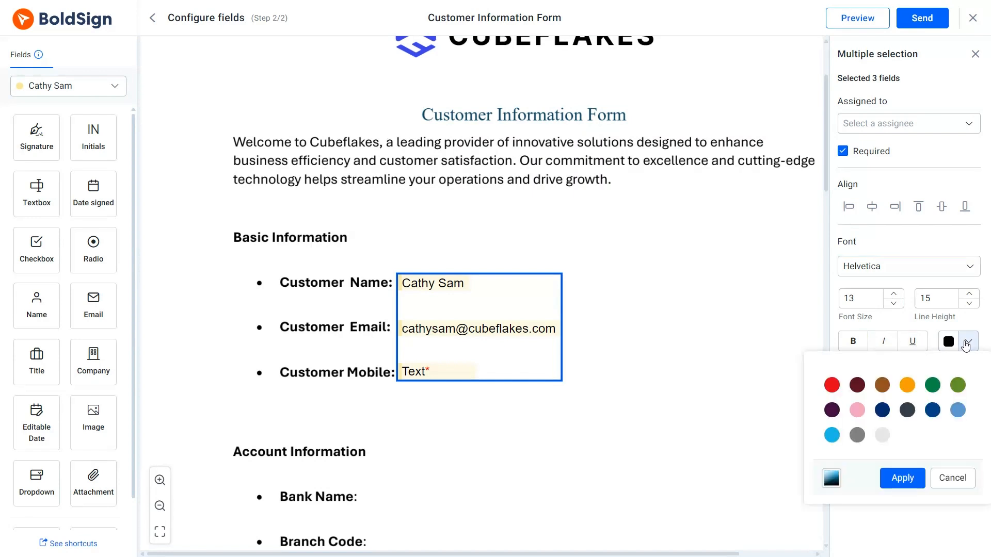
pyautogui.click(966, 345)
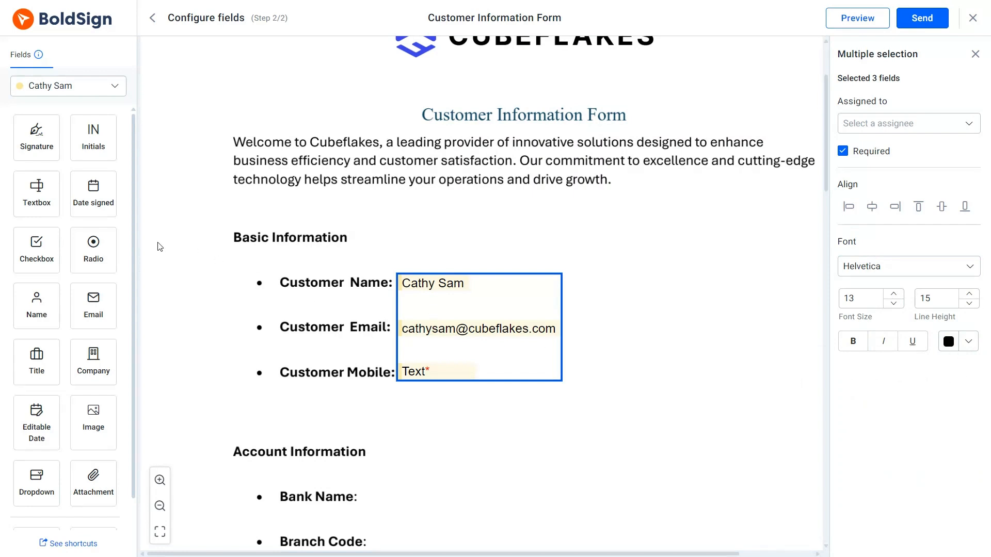
# Step: Delete two stray text fields accidentally dropped onto the page
pyautogui.moveTo(66, 211); pyautogui.dragTo(692, 301)
pyautogui.moveTo(44, 194); pyautogui.dragTo(692, 328)
pyautogui.moveTo(645, 283); pyautogui.dragTo(791, 356)
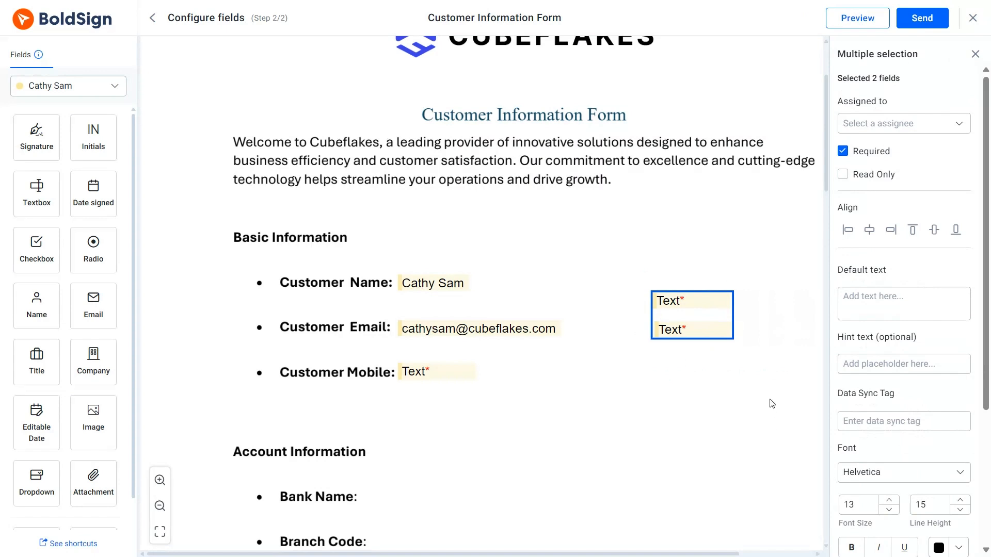
pyautogui.press('Delete')
pyautogui.scroll(-2, 600, 383)
pyautogui.scroll(-2, 600, 383)
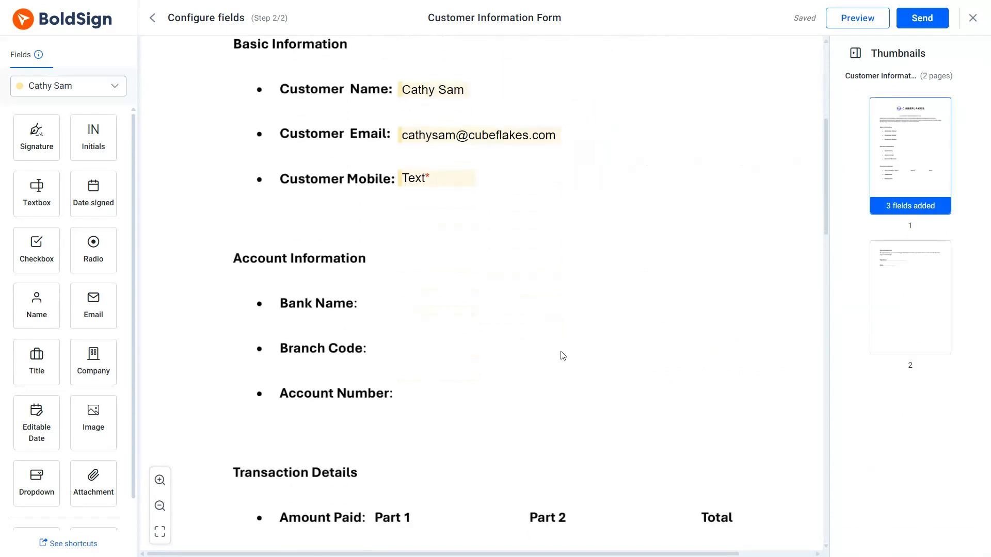
# Step: Add text fields beside Bank Name, Branch Code and Account Number
pyautogui.moveTo(103, 226); pyautogui.dragTo(473, 312)
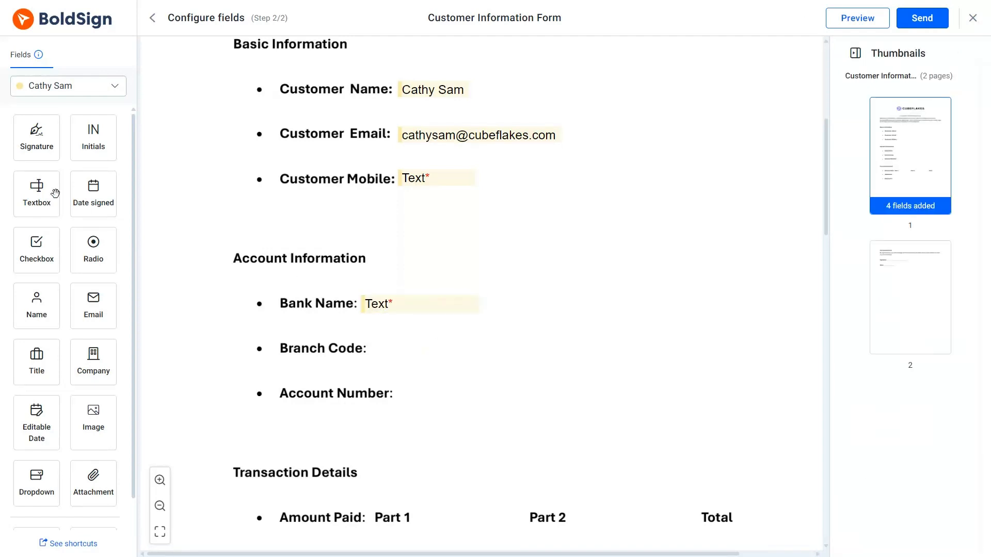
pyautogui.moveTo(45, 194); pyautogui.dragTo(440, 347)
pyautogui.moveTo(48, 195); pyautogui.dragTo(520, 405)
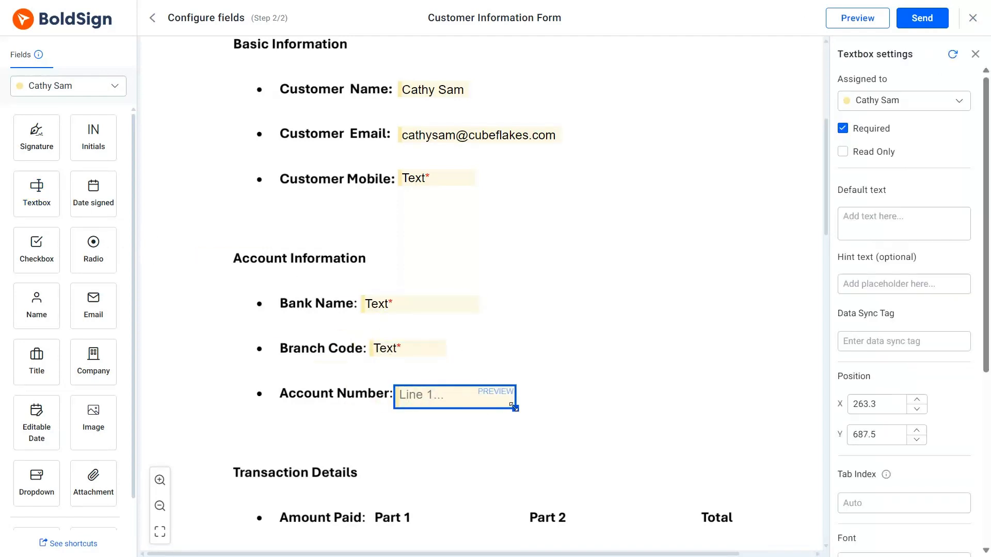
pyautogui.click(562, 403)
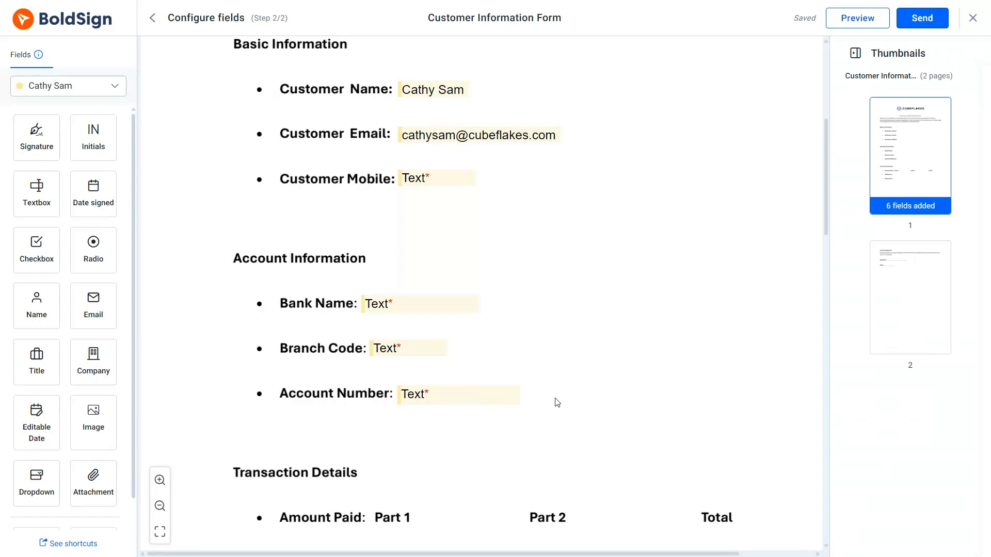
pyautogui.scroll(-3, 449, 349)
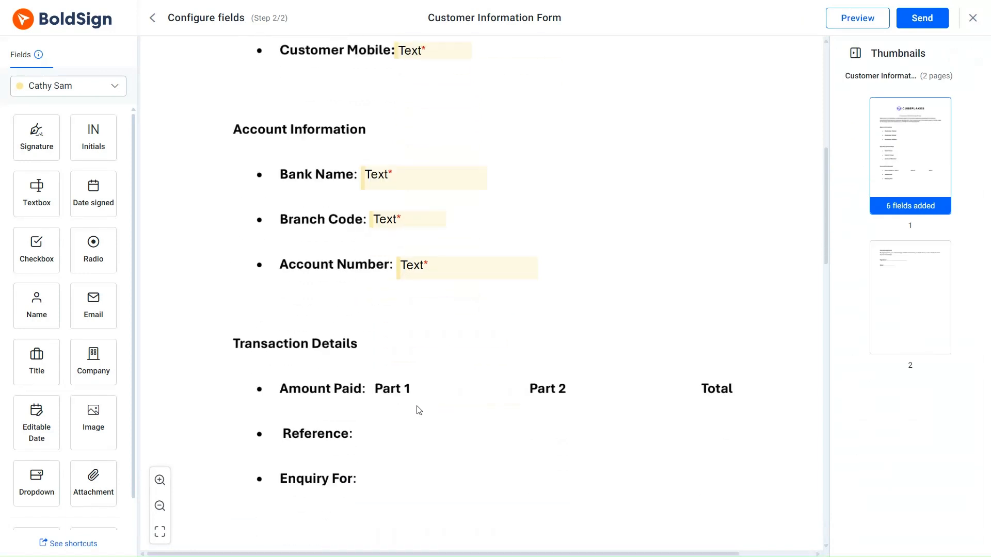
# Step: Add text fields after Amount Paid Part 1, Part 2 and Total
pyautogui.moveTo(44, 186); pyautogui.dragTo(451, 390)
pyautogui.moveTo(261, 265); pyautogui.dragTo(615, 382)
pyautogui.moveTo(48, 193); pyautogui.dragTo(778, 387)
pyautogui.click(763, 428)
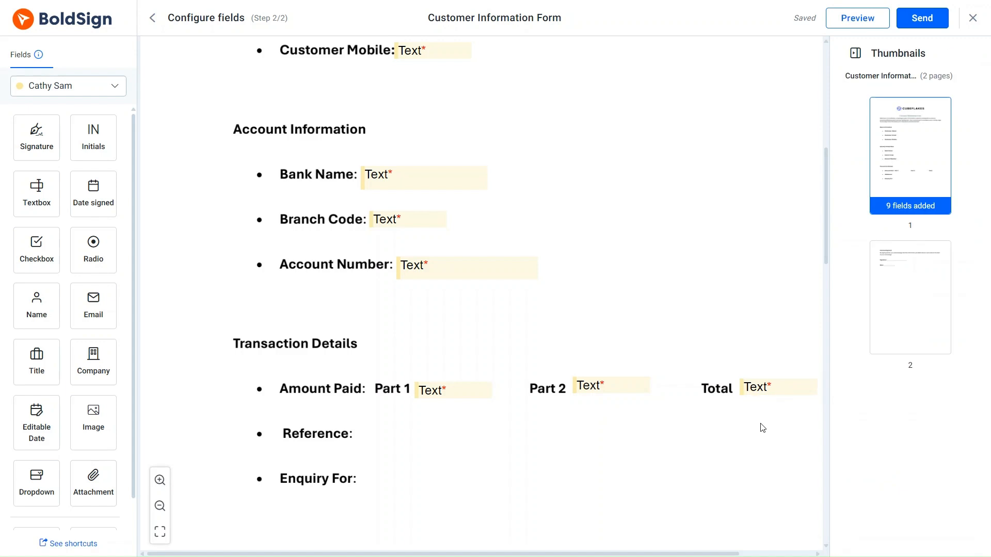
pyautogui.click(434, 388)
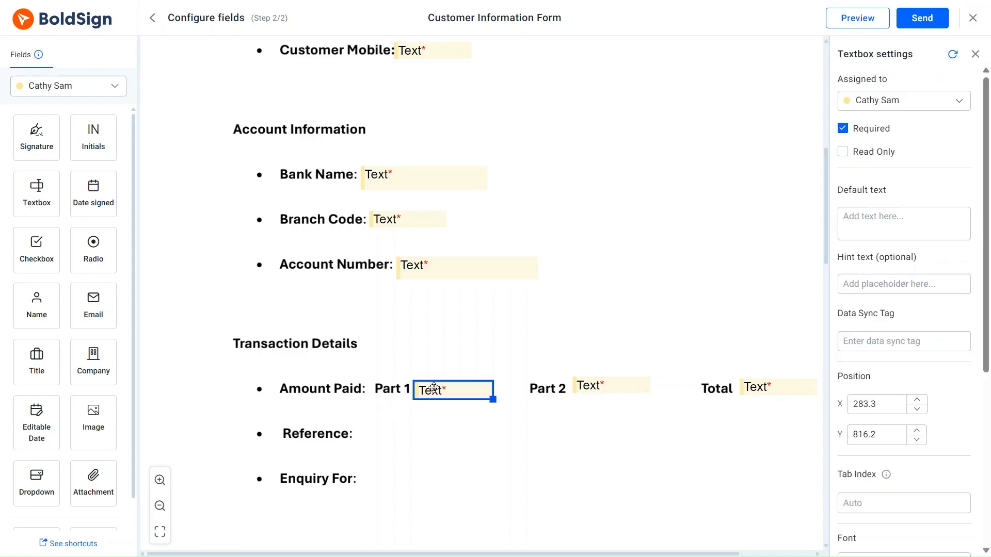
# Step: Nudge the Part 1 field, then bottom-align the Part 1, Part 2 and Total fields
pyautogui.click(919, 409)
pyautogui.click(919, 409)
pyautogui.click(917, 400)
pyautogui.click(917, 400)
pyautogui.click(917, 440)
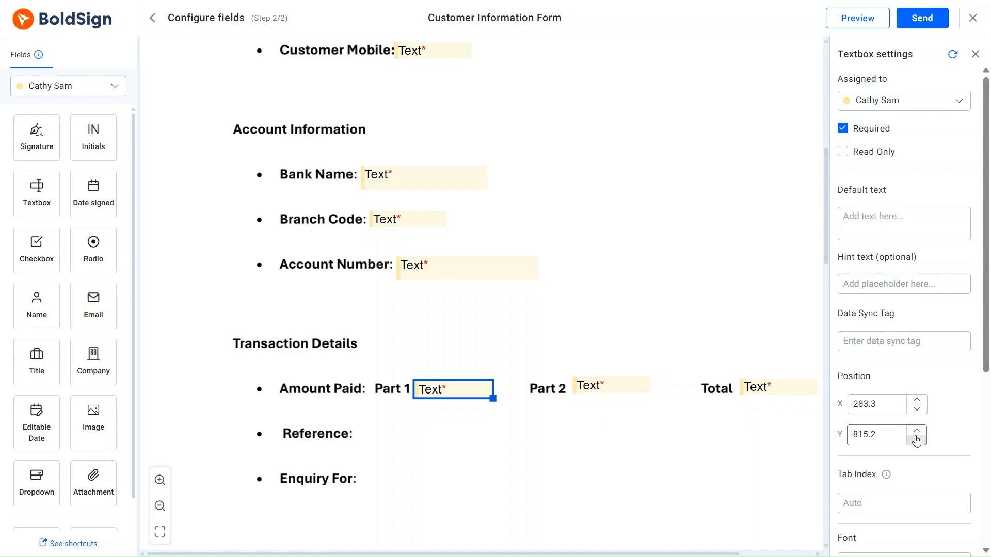
pyautogui.click(917, 439)
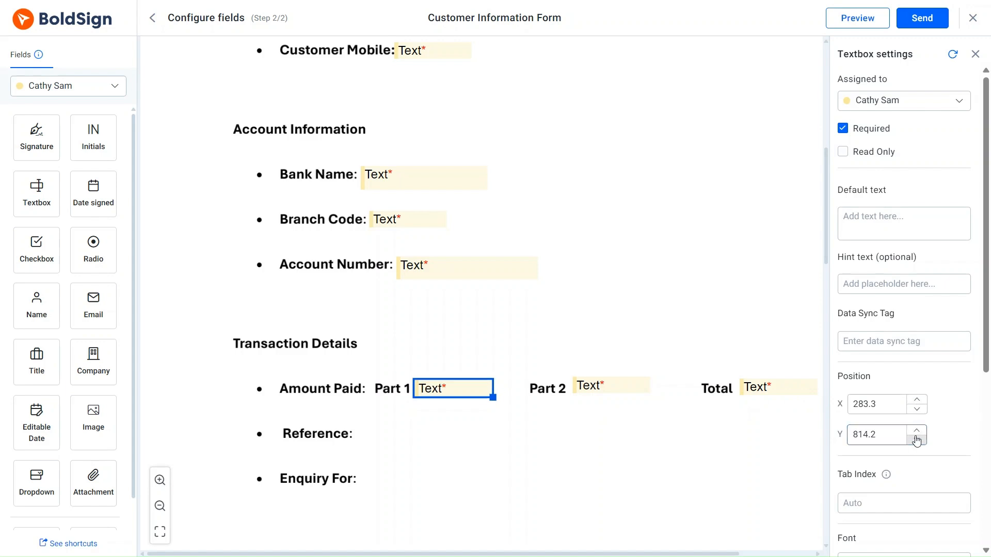
pyautogui.click(917, 431)
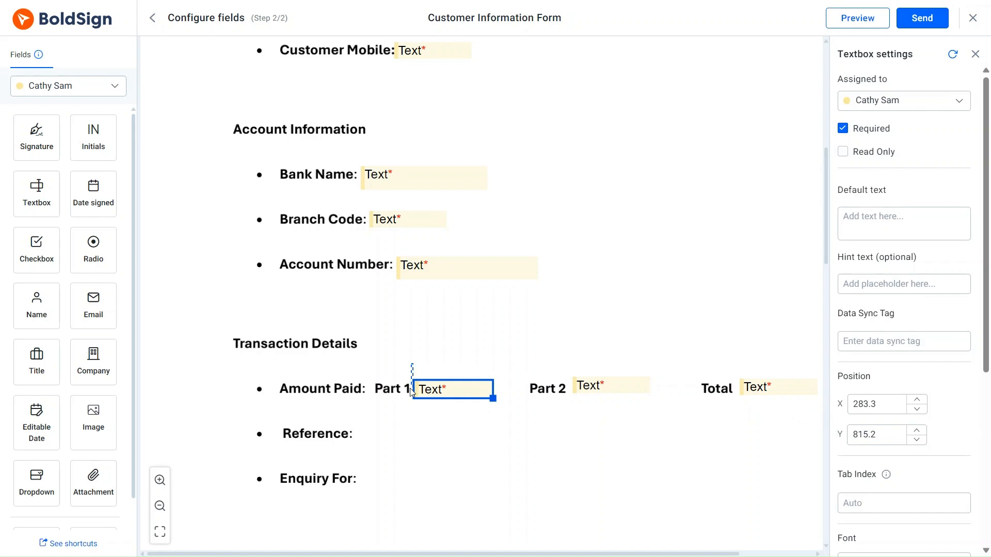
pyautogui.moveTo(411, 391); pyautogui.dragTo(825, 439)
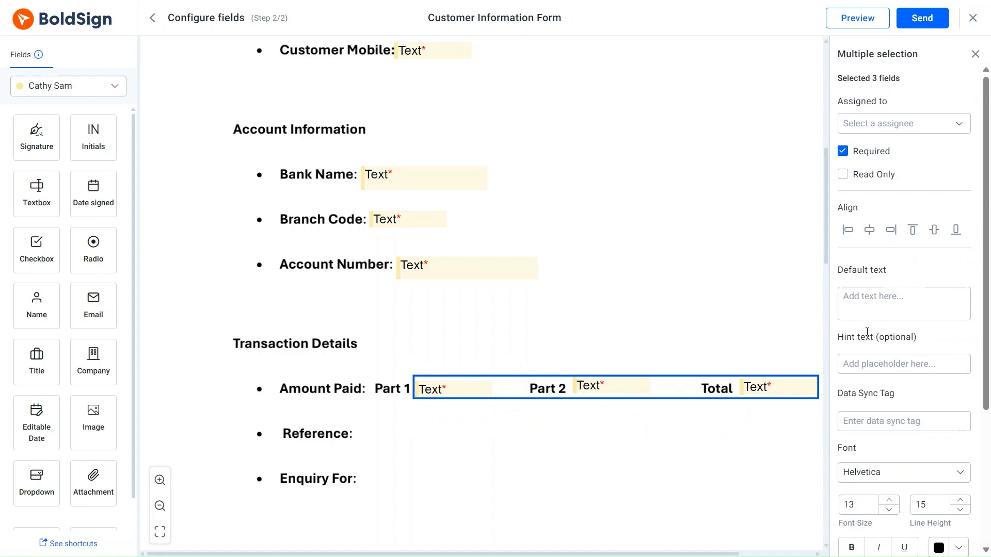
pyautogui.click(956, 231)
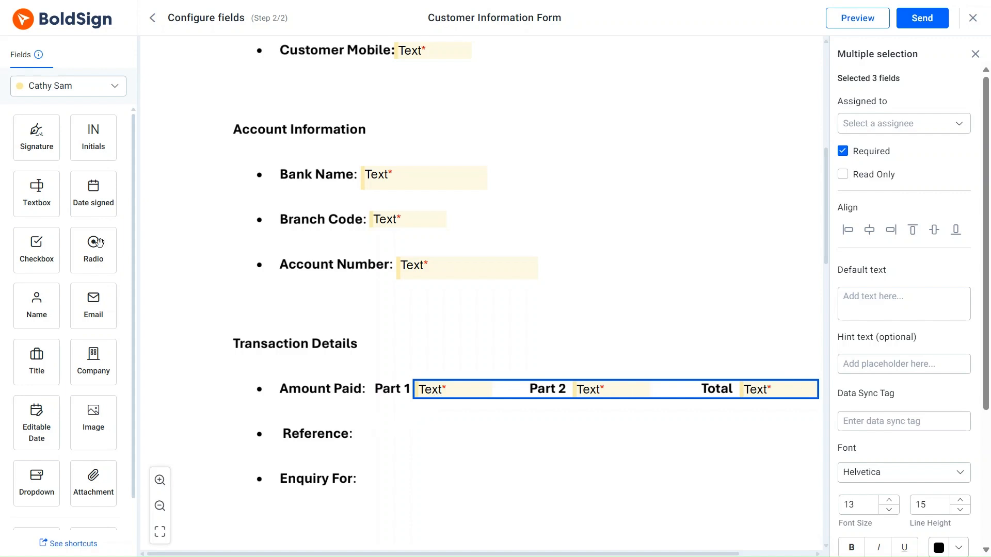
# Step: Add text fields beside Reference and Enquiry For, plus signature and date-signed fields on page 2
pyautogui.moveTo(39, 197); pyautogui.dragTo(398, 434)
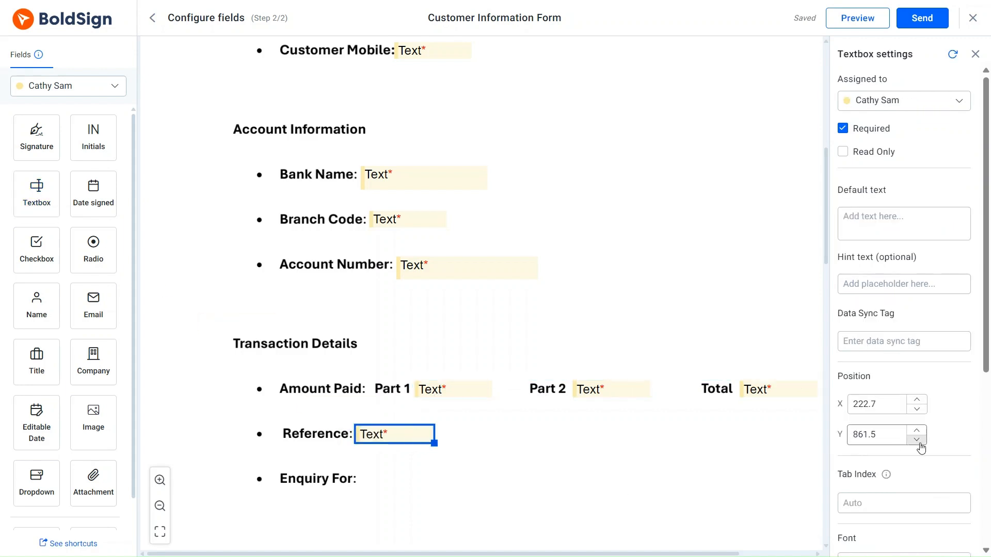
pyautogui.moveTo(45, 201); pyautogui.dragTo(395, 486)
pyautogui.click(462, 427)
pyautogui.scroll(-10, 462, 427)
pyautogui.moveTo(36, 135)
pyautogui.mouseDown()
pyautogui.moveTo(77, 178)
pyautogui.moveTo(363, 373)
pyautogui.mouseUp()
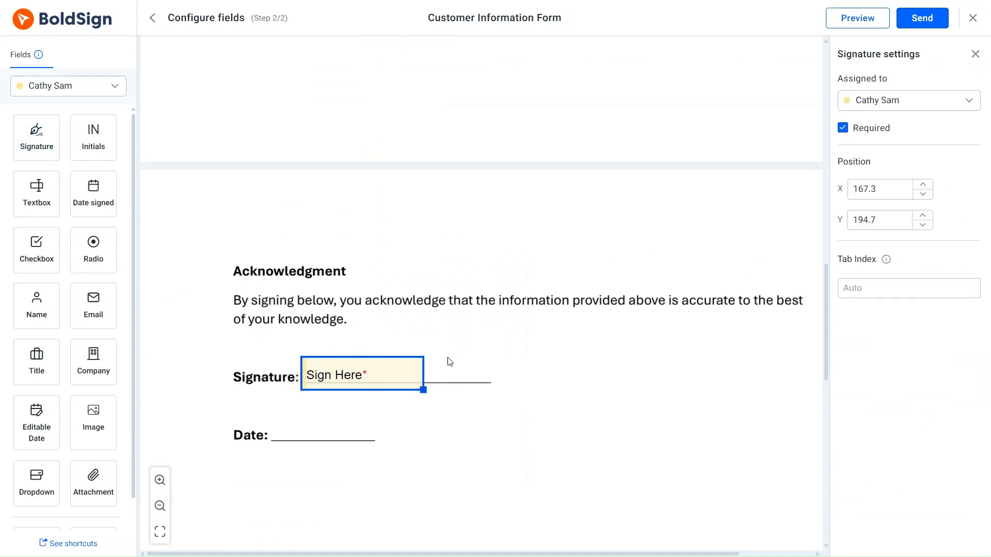
pyautogui.click(449, 358)
pyautogui.moveTo(98, 201); pyautogui.dragTo(334, 434)
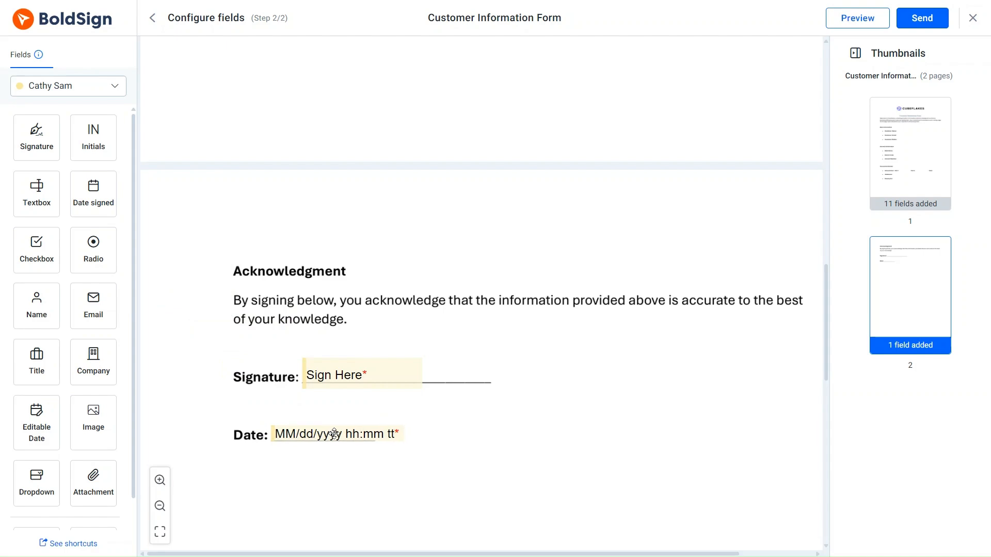
# Step: Review both pages zoomed out and send the form to the recipient for signing
pyautogui.click(159, 506)
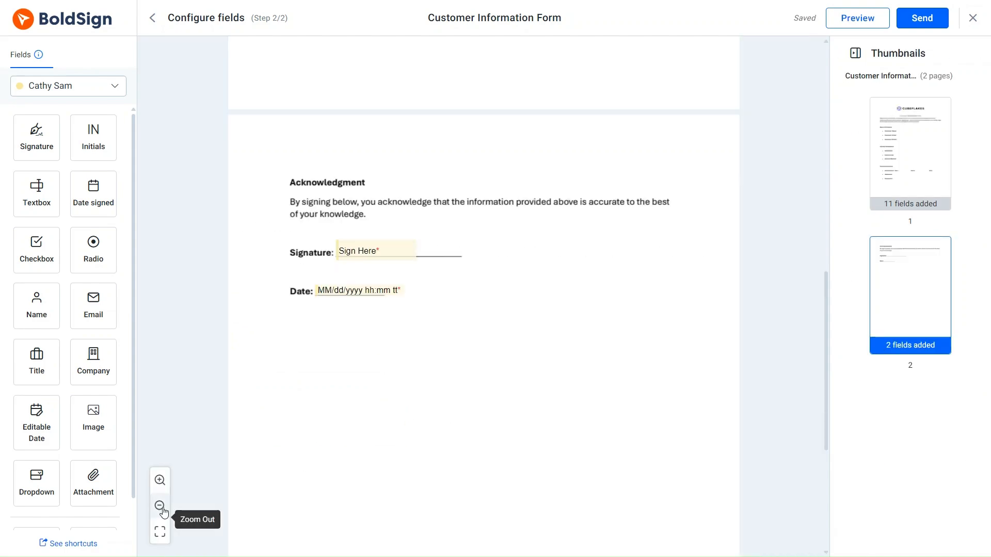
pyautogui.scroll(10, 389, 426)
pyautogui.scroll(-8, 390, 419)
pyautogui.scroll(8, 390, 420)
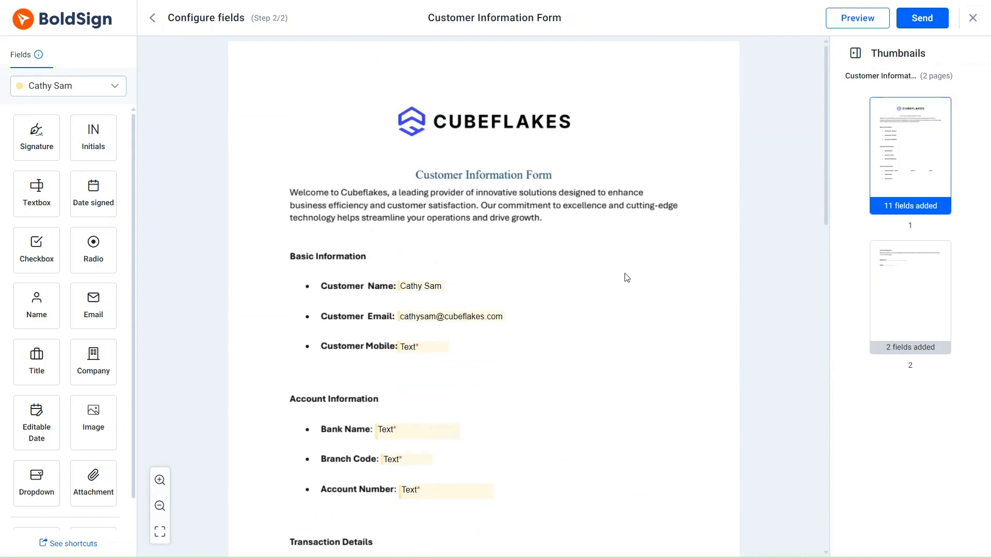
pyautogui.click(922, 18)
pyautogui.click(607, 342)
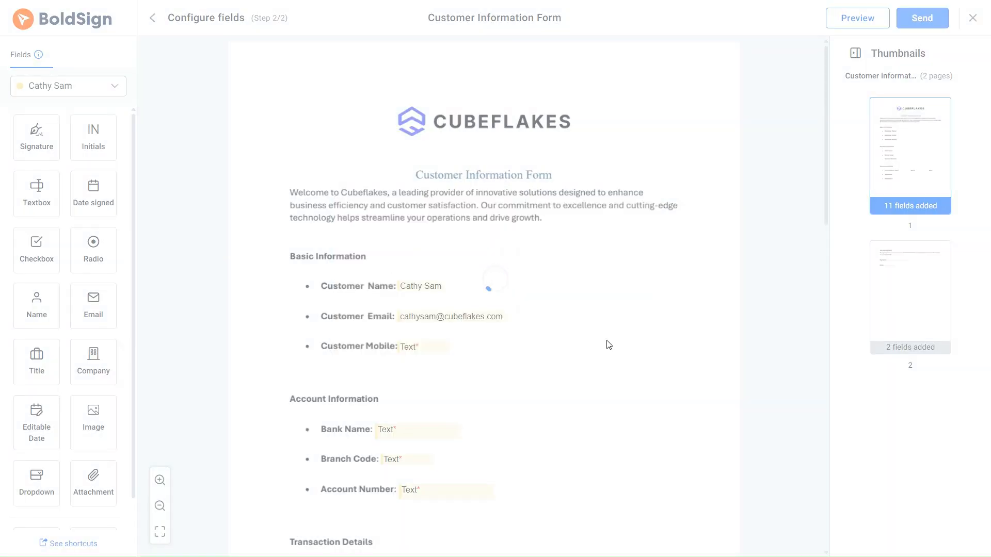